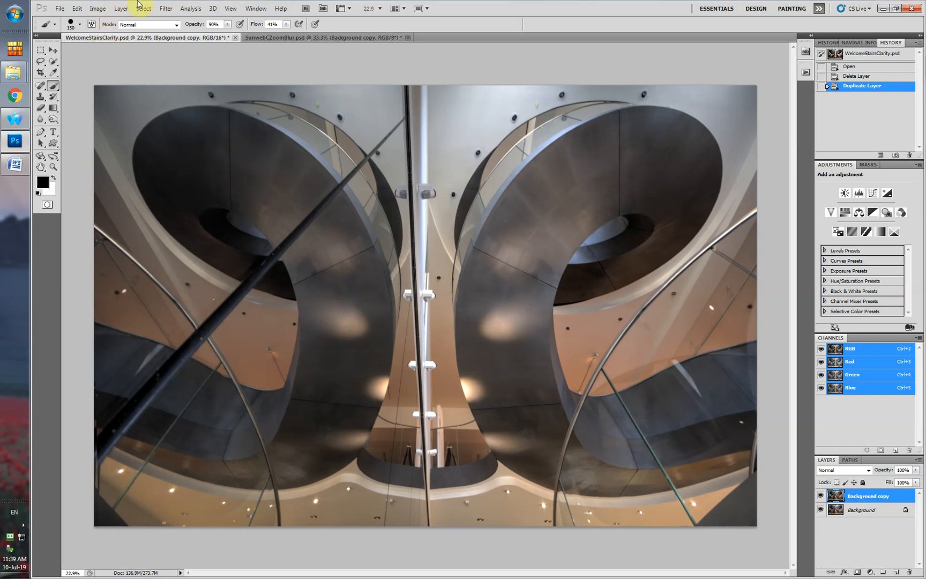
Open the Unsharp Mask filter for the Background copy layer and try an amount of 18% with a 2.8-pixel radius.
{"action": "left_click", "coordinate": [166, 9]}
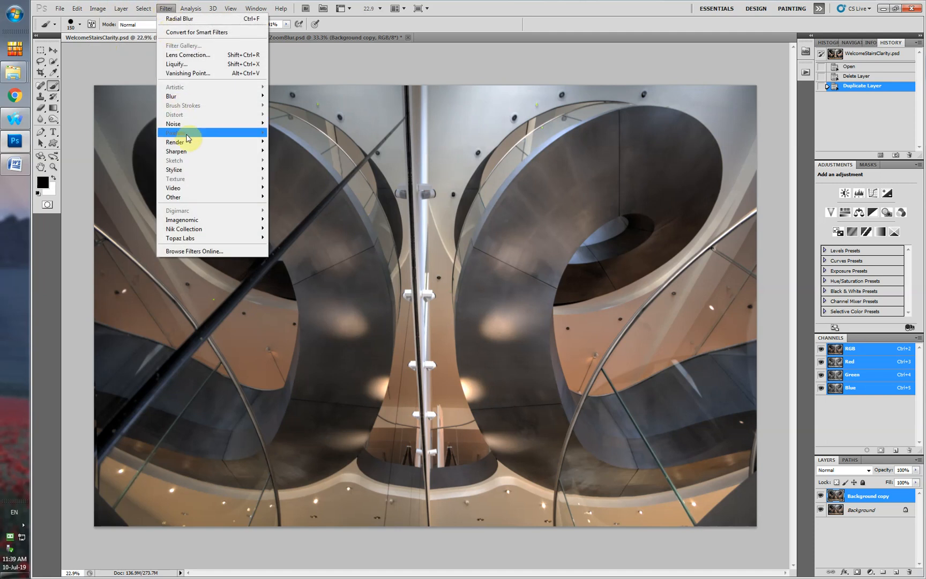
{"action": "mouse_move", "coordinate": [244, 152]}
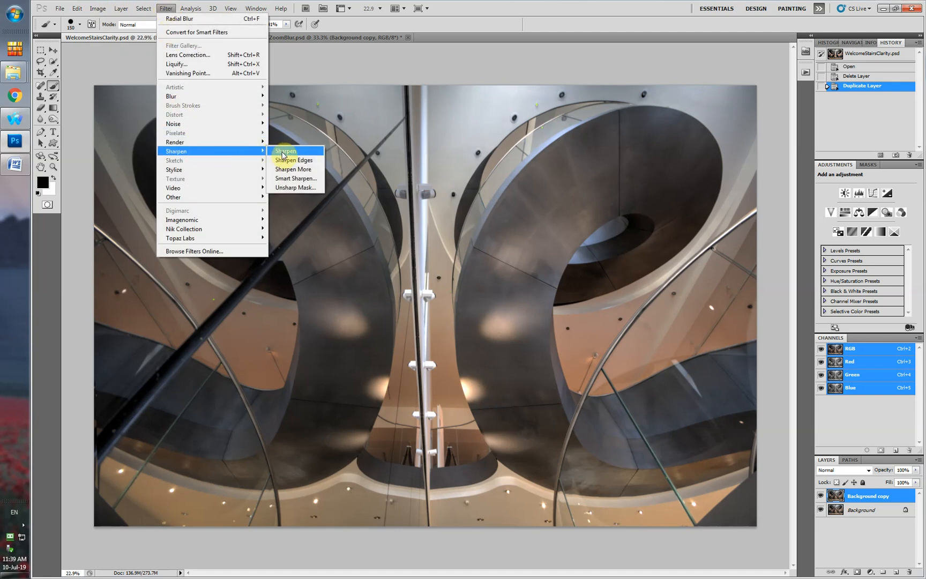
{"action": "left_click", "coordinate": [290, 189]}
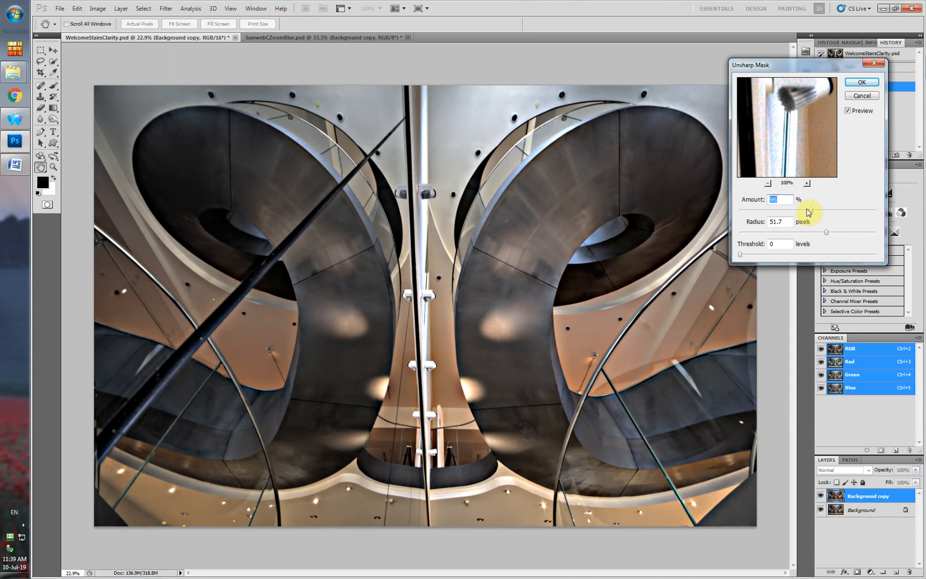
{"action": "left_click_drag", "start_coordinate": [811, 211], "coordinate": [753, 216]}
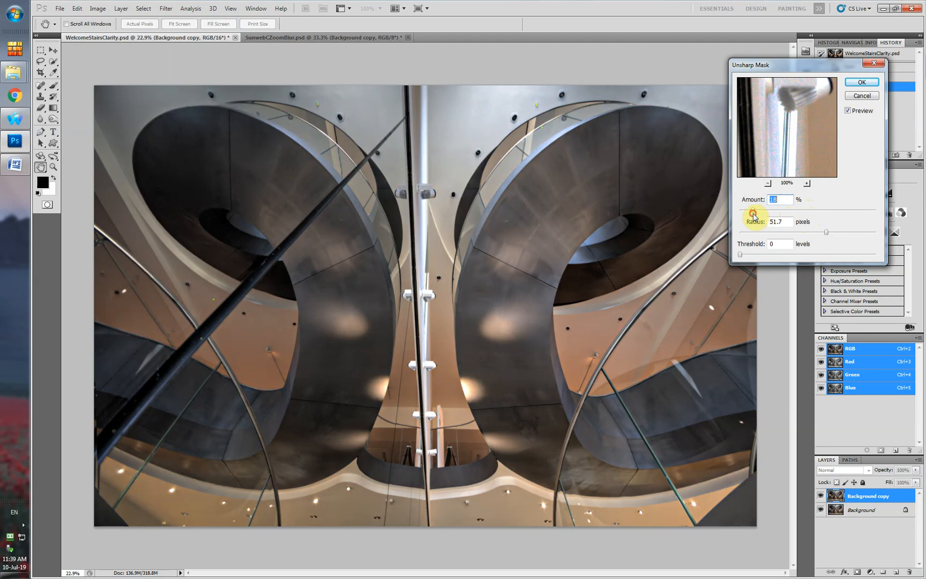
{"action": "left_click_drag", "start_coordinate": [826, 233], "coordinate": [760, 240]}
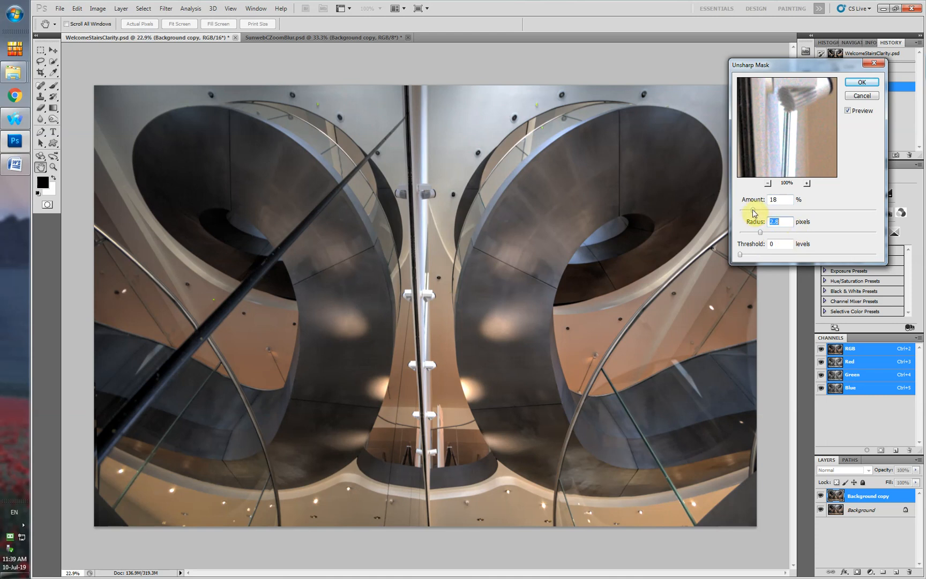
Set the Unsharp Mask to an amount of 93% and a radius of 82.8 pixels, compare the preview off and on, and apply it.
{"action": "left_click_drag", "start_coordinate": [753, 213], "coordinate": [811, 228]}
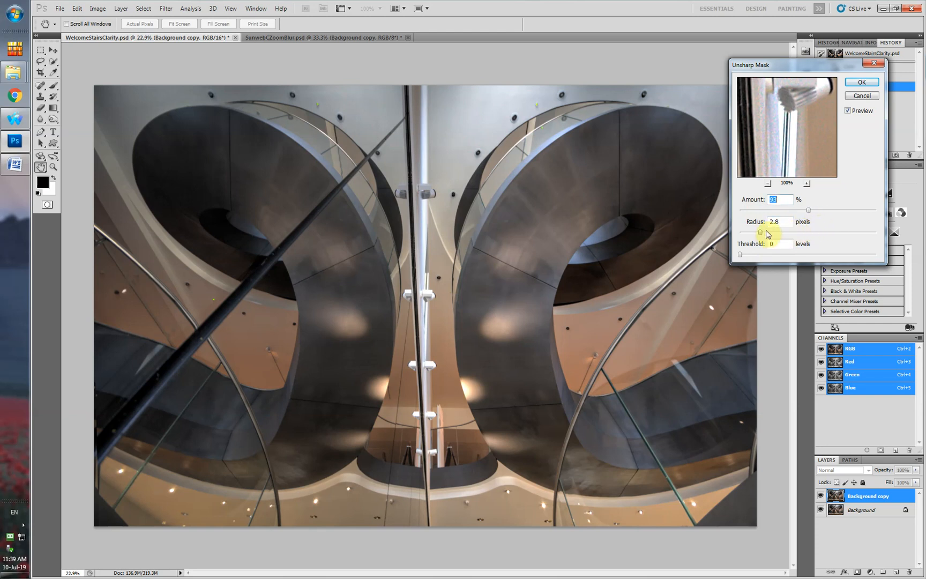
{"action": "left_click_drag", "start_coordinate": [760, 231], "coordinate": [844, 248]}
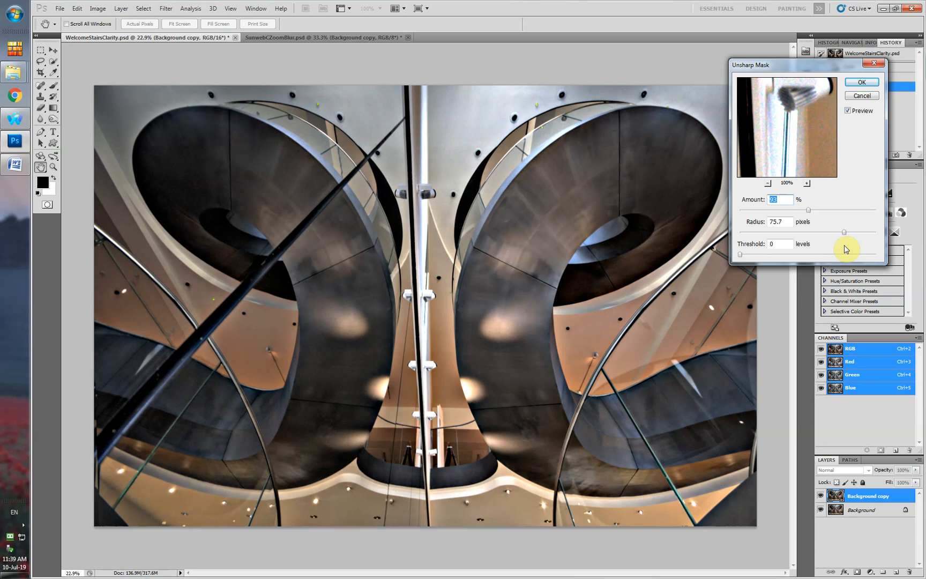
{"action": "left_click_drag", "start_coordinate": [845, 249], "coordinate": [850, 248]}
{"action": "key", "text": "Tab"}
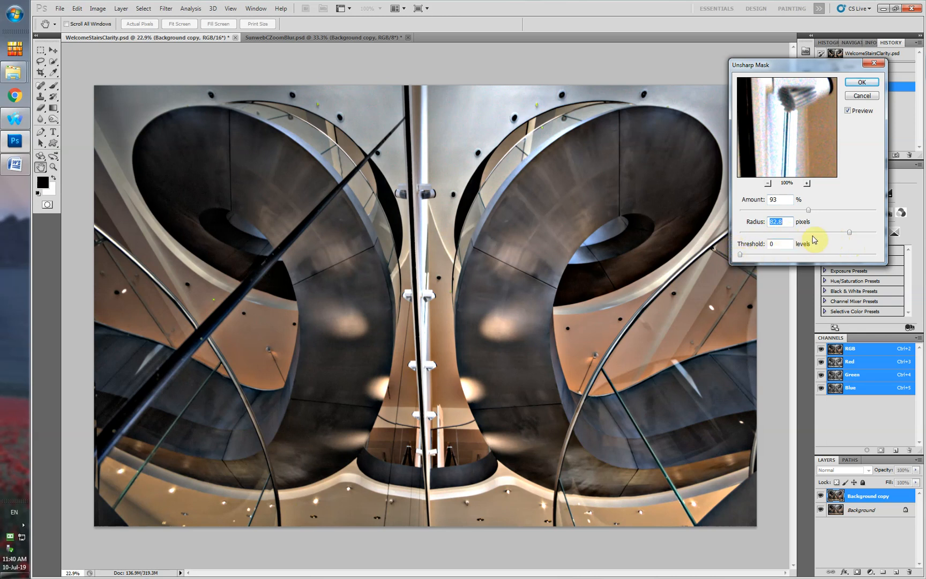
{"action": "left_click", "coordinate": [849, 112]}
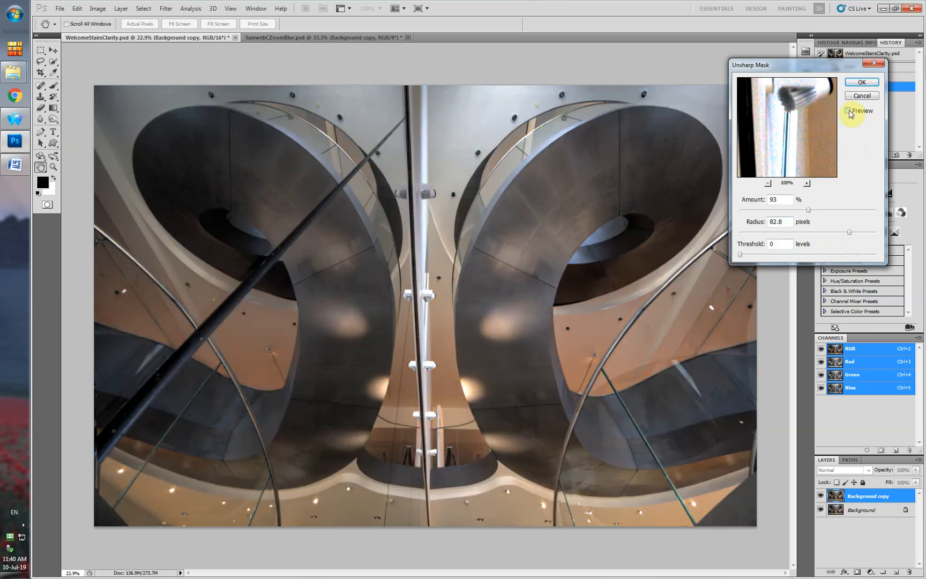
{"action": "left_click", "coordinate": [849, 112]}
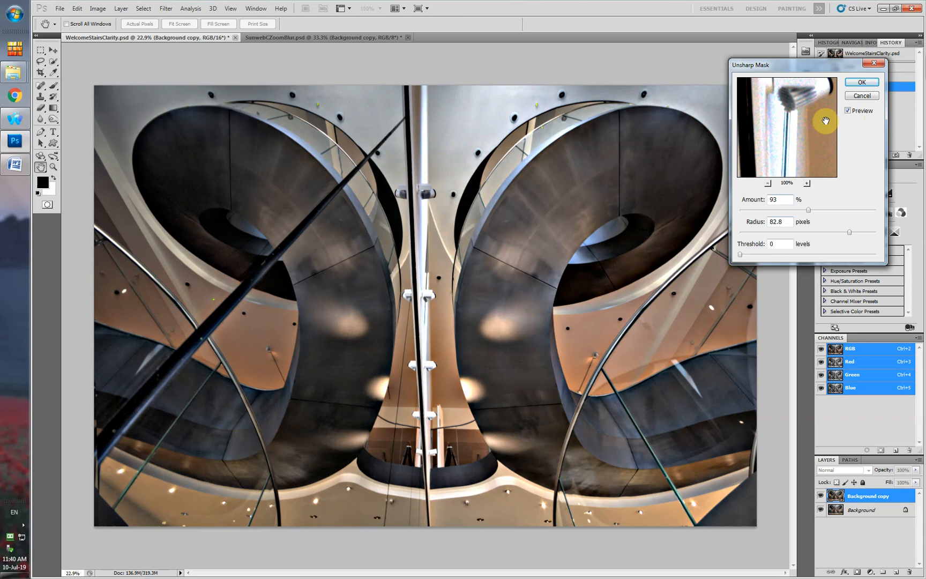
{"action": "left_click", "coordinate": [862, 83]}
{"action": "key", "text": "b"}
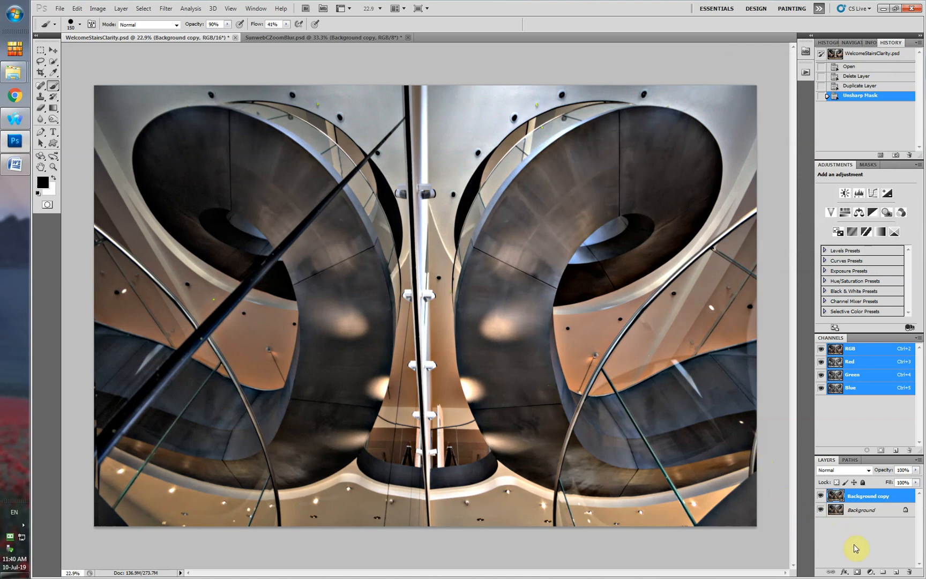
Add a layer mask to the sharpened layer and paint black over the two bright spots beside the central column.
{"action": "left_click", "coordinate": [858, 572]}
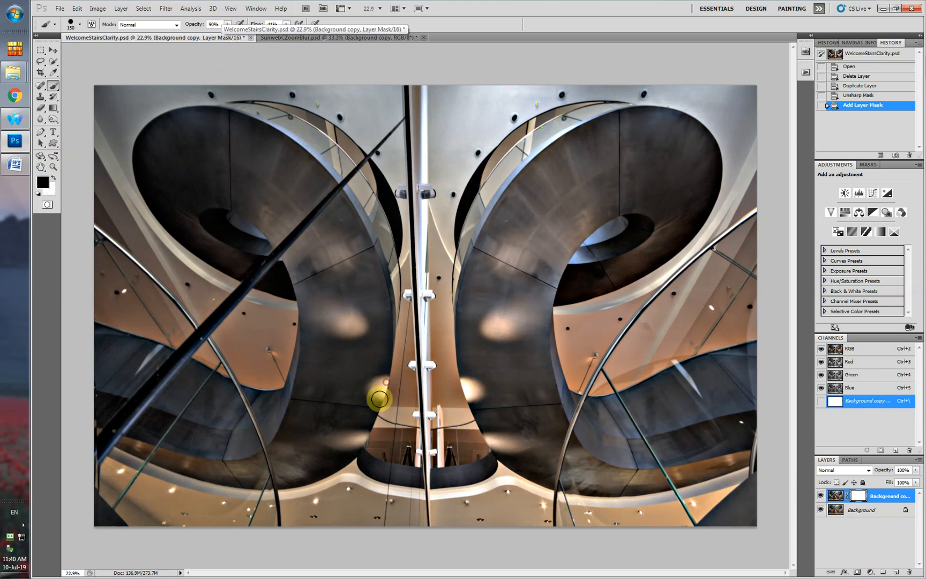
{"action": "left_click", "coordinate": [384, 386]}
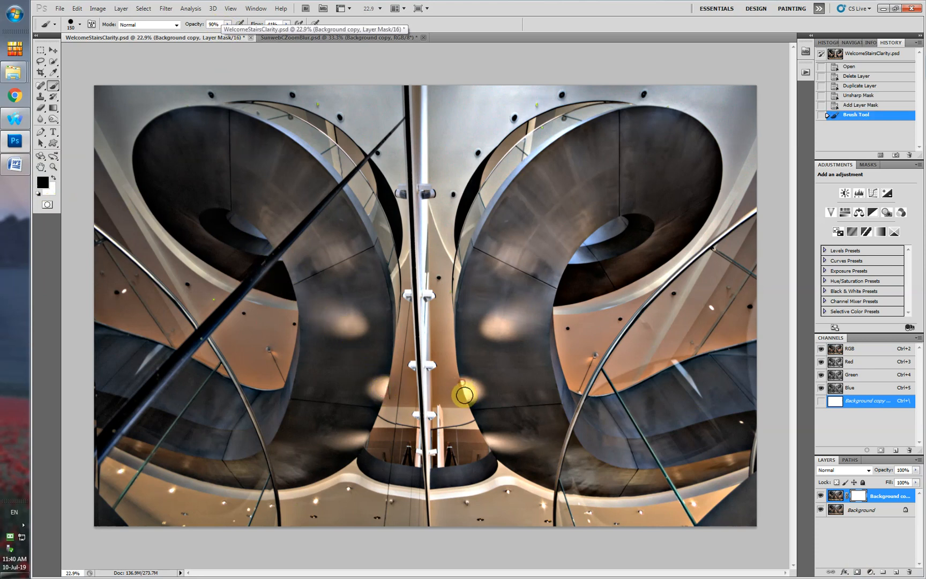
{"action": "left_click", "coordinate": [476, 388]}
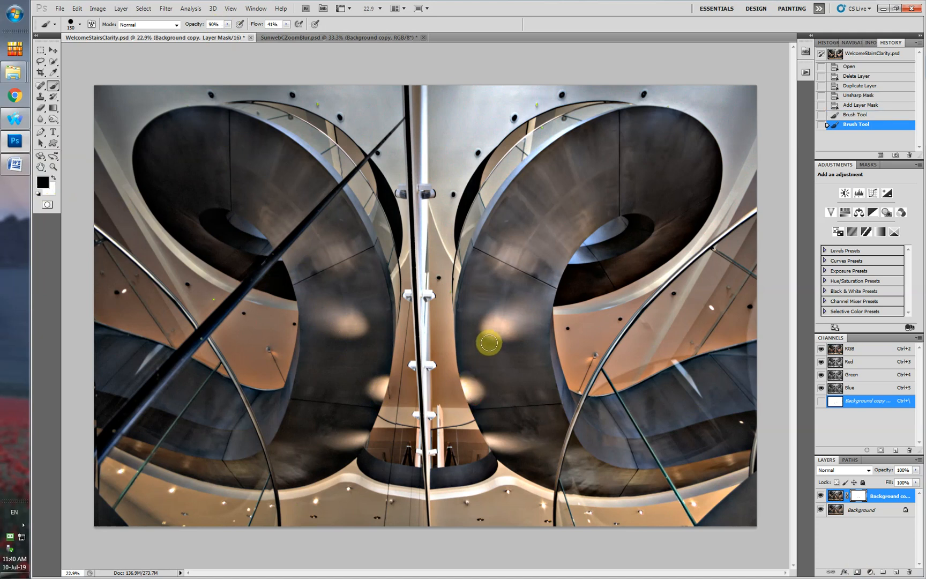
Enlarge the brush to 250 and paint the mask black over the remaining light spots and a small area along the lower edge.
{"action": "key", "text": "bracketright"}
{"action": "key", "text": "bracketright"}
{"action": "key", "text": "bracketright"}
{"action": "left_click", "coordinate": [504, 330]}
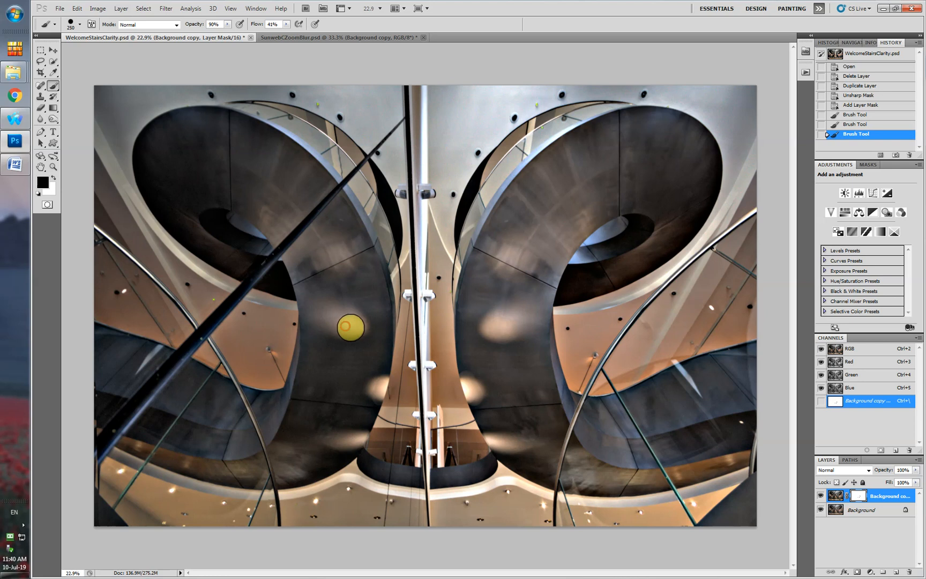
{"action": "left_click", "coordinate": [349, 325]}
{"action": "left_click", "coordinate": [357, 441]}
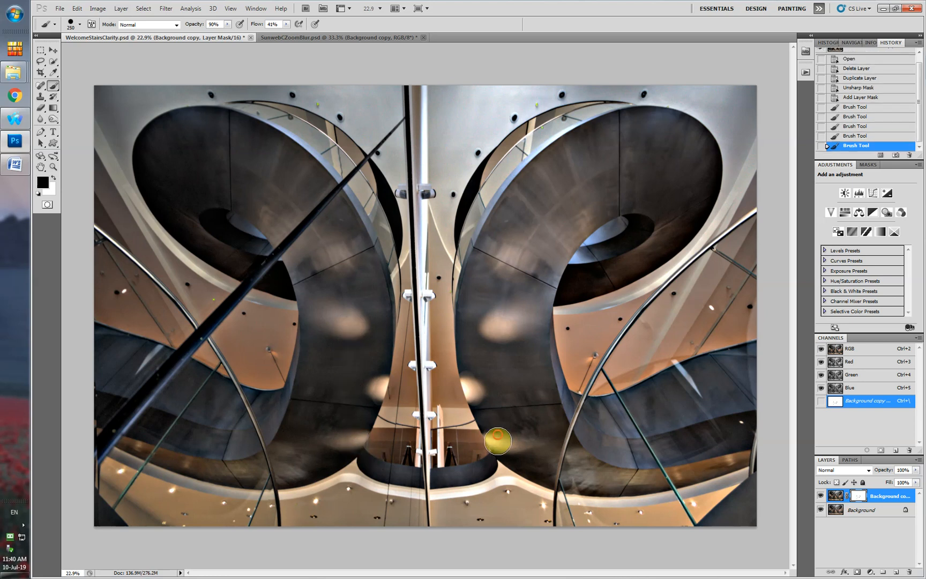
{"action": "left_click", "coordinate": [499, 438]}
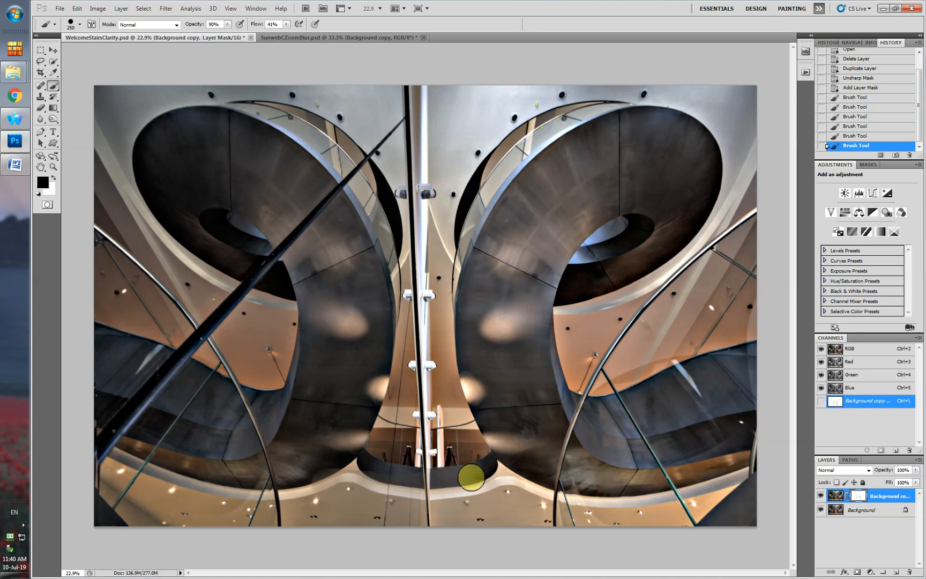
{"action": "mouse_move", "coordinate": [534, 487]}
{"action": "left_mouse_down"}
{"action": "mouse_move", "coordinate": [556, 492]}
{"action": "mouse_move", "coordinate": [542, 499]}
{"action": "left_mouse_up"}
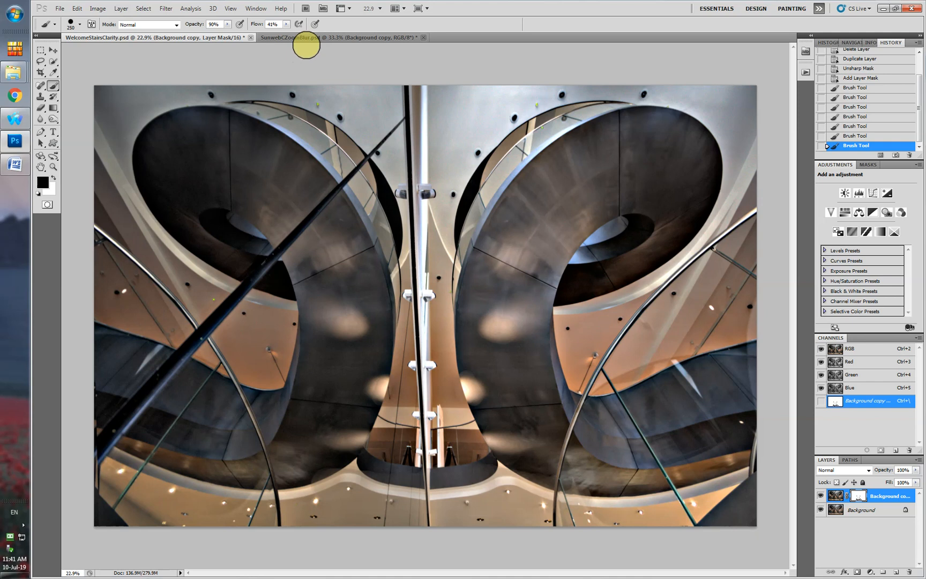
Switch to SunwebCZoomBlur.psd and open Radial Blur for the Background copy layer with an amount of 59.
{"action": "left_click", "coordinate": [300, 39]}
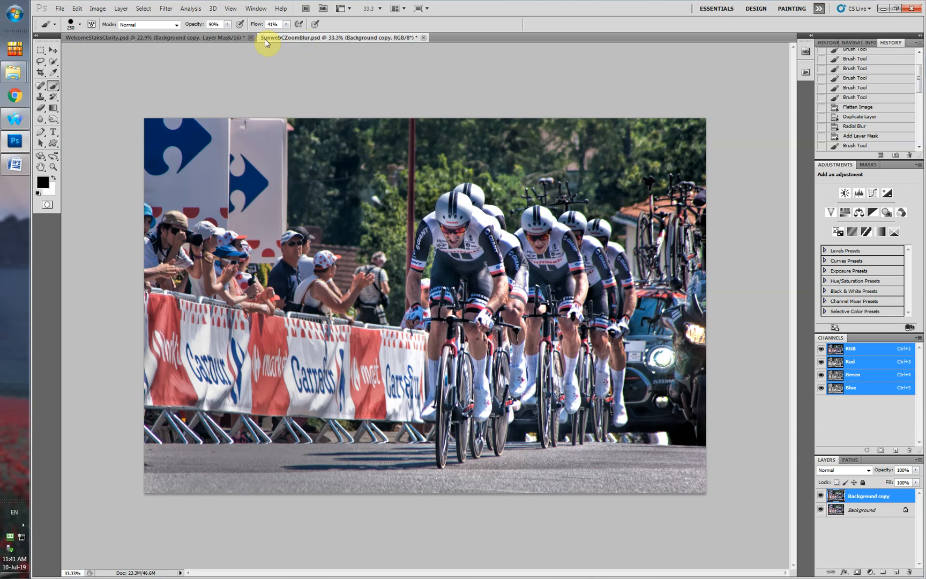
{"action": "left_click", "coordinate": [165, 9]}
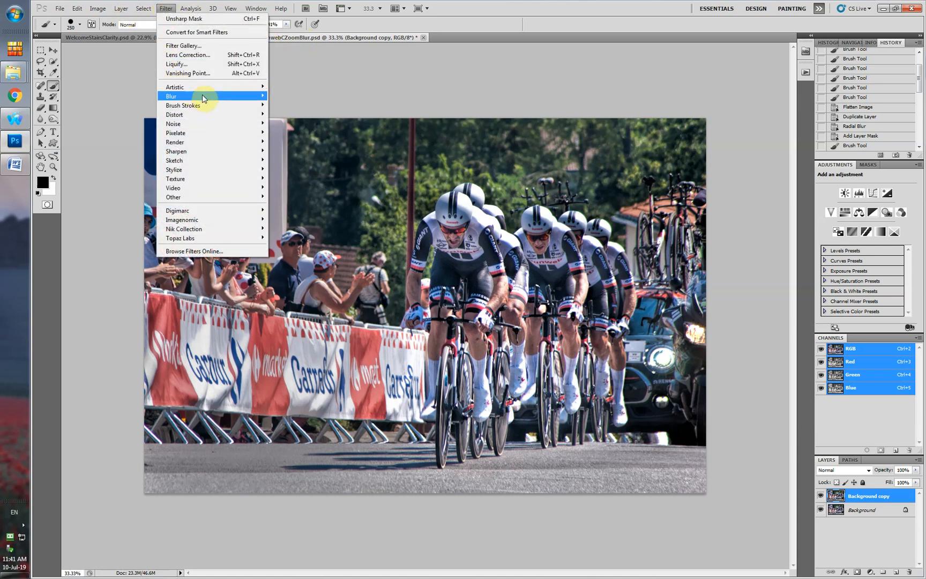
{"action": "mouse_move", "coordinate": [217, 97]}
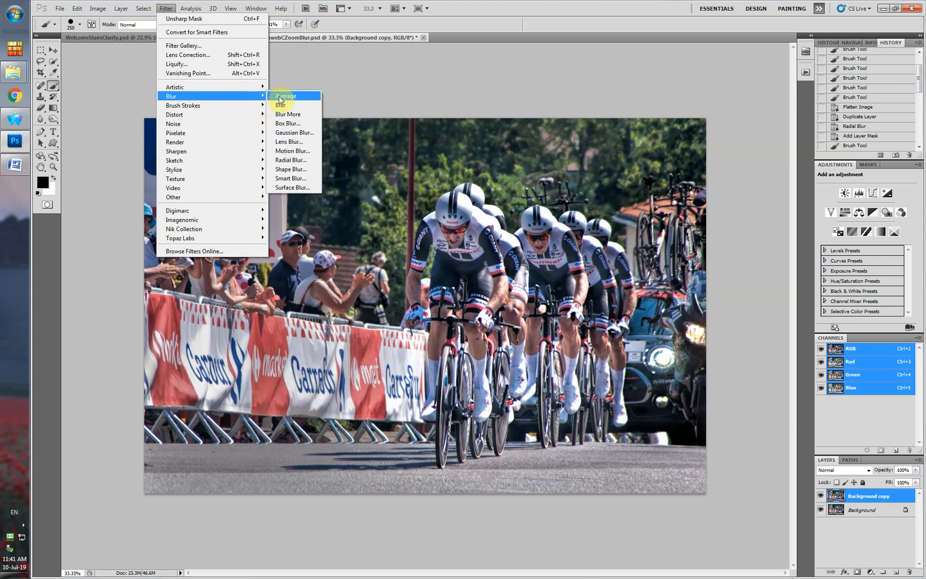
{"action": "left_click", "coordinate": [289, 161]}
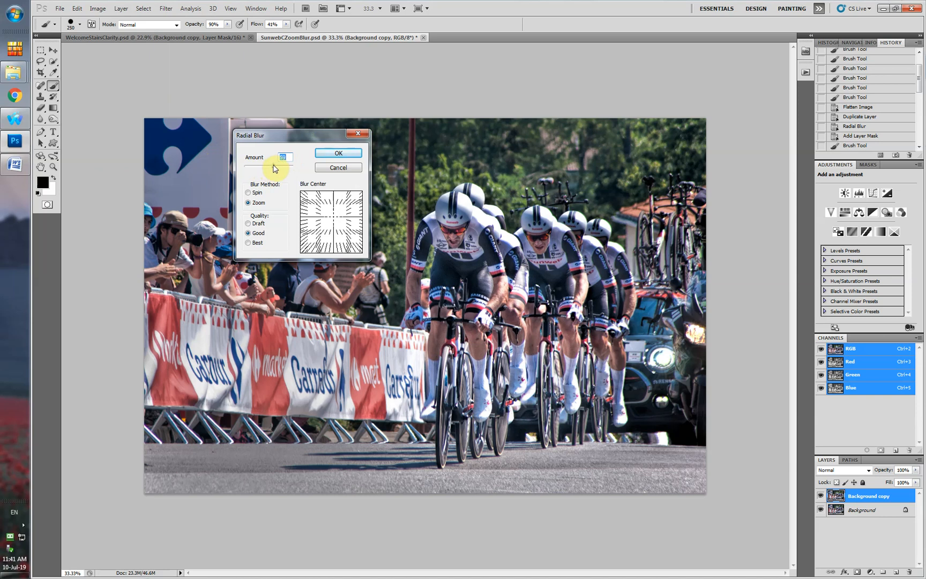
{"action": "mouse_move", "coordinate": [273, 169]}
{"action": "left_mouse_down"}
{"action": "mouse_move", "coordinate": [242, 174]}
{"action": "mouse_move", "coordinate": [273, 182]}
{"action": "left_mouse_up"}
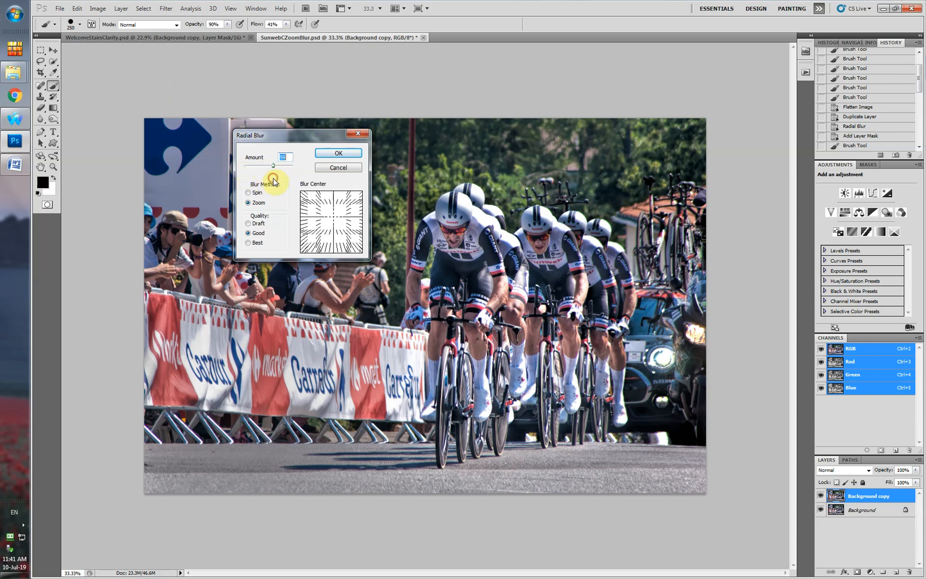
Preview the Spin pattern, set the blur method back to Zoom, adjust the blur center slightly, and apply the Radial Blur.
{"action": "left_click", "coordinate": [248, 194]}
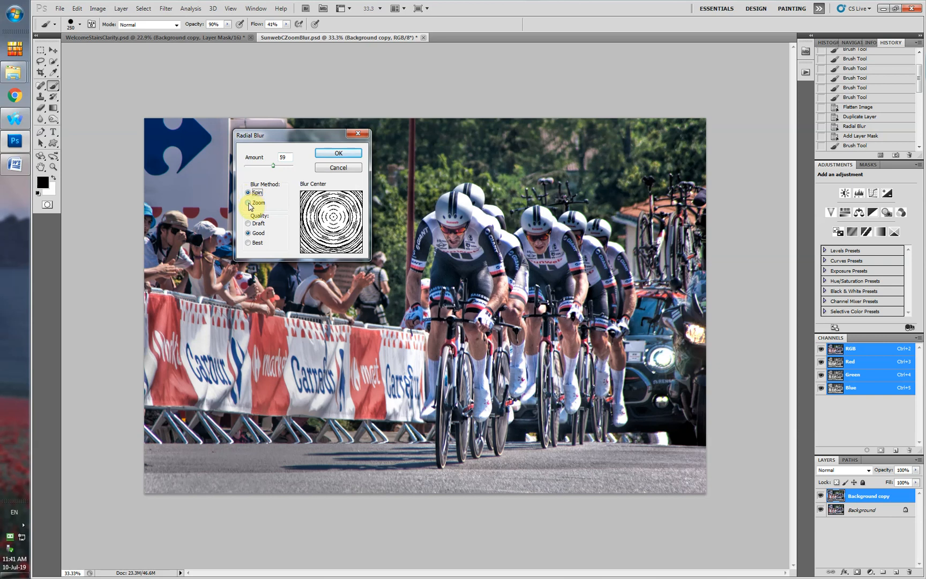
{"action": "left_click", "coordinate": [248, 204]}
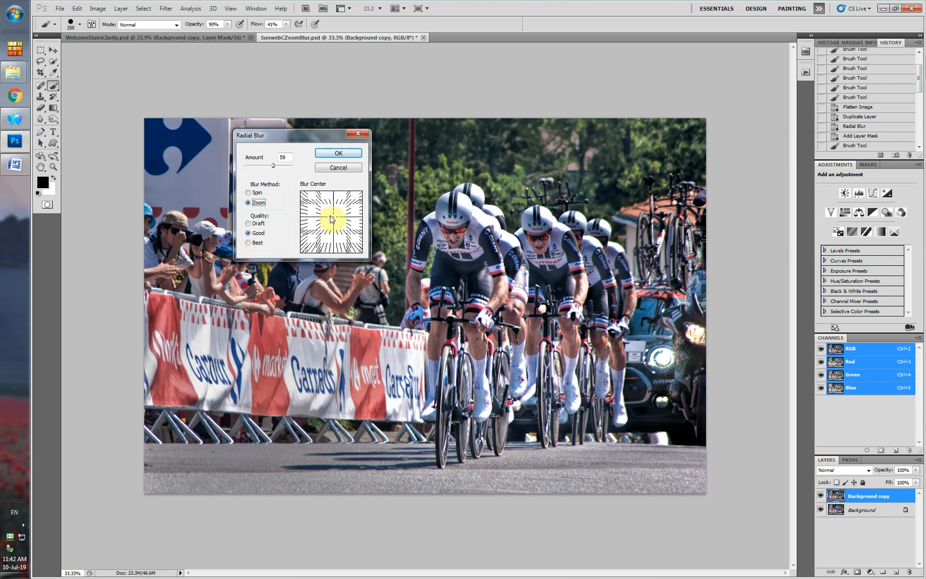
{"action": "left_click_drag", "start_coordinate": [331, 215], "coordinate": [336, 223]}
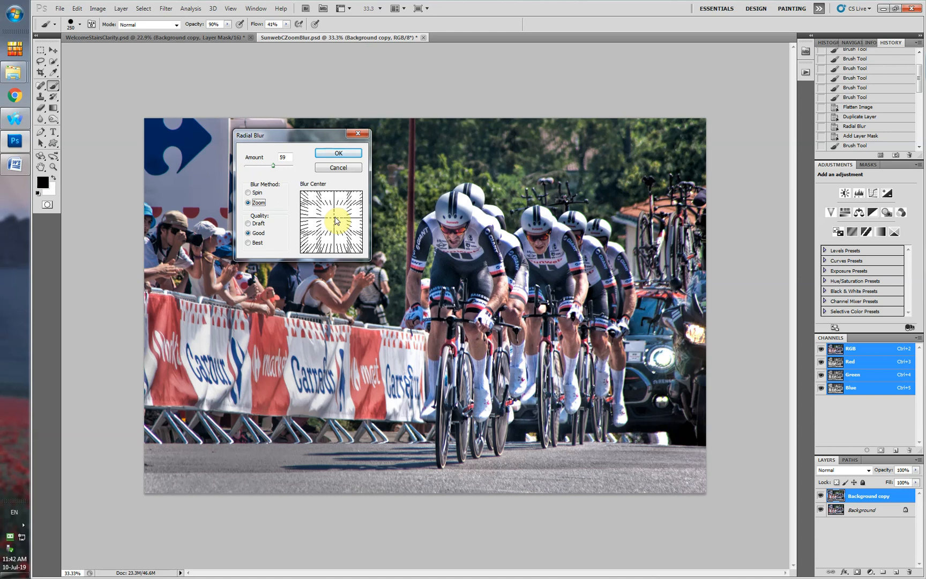
{"action": "left_click", "coordinate": [336, 153]}
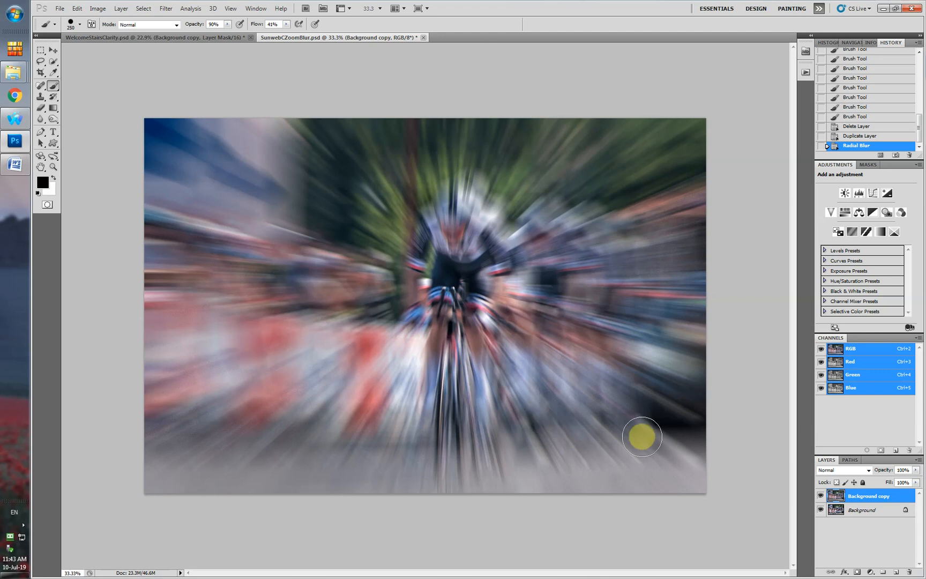
Add a layer mask to the blurred layer and paint black at 90% brush opacity over the leading cyclists.
{"action": "left_click", "coordinate": [858, 571]}
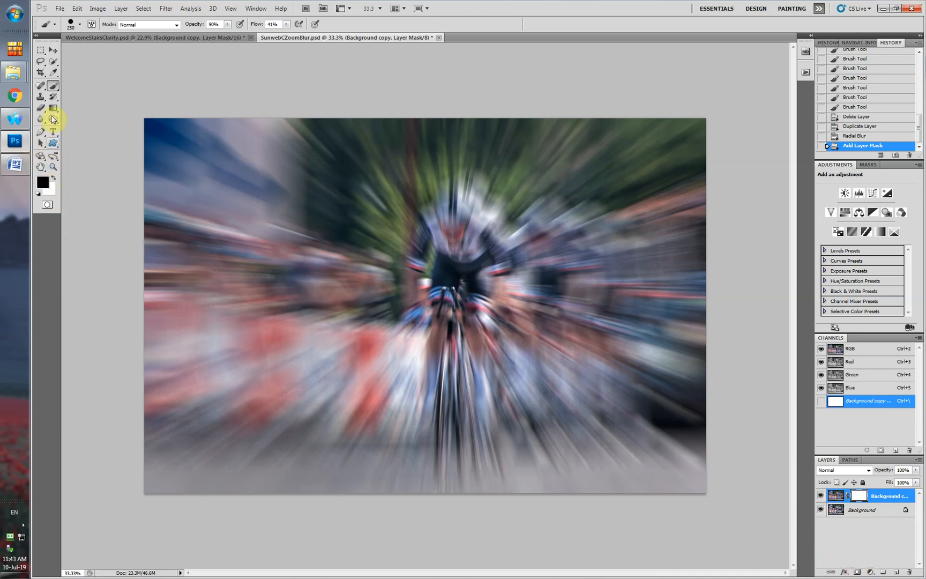
{"action": "left_click", "coordinate": [53, 87]}
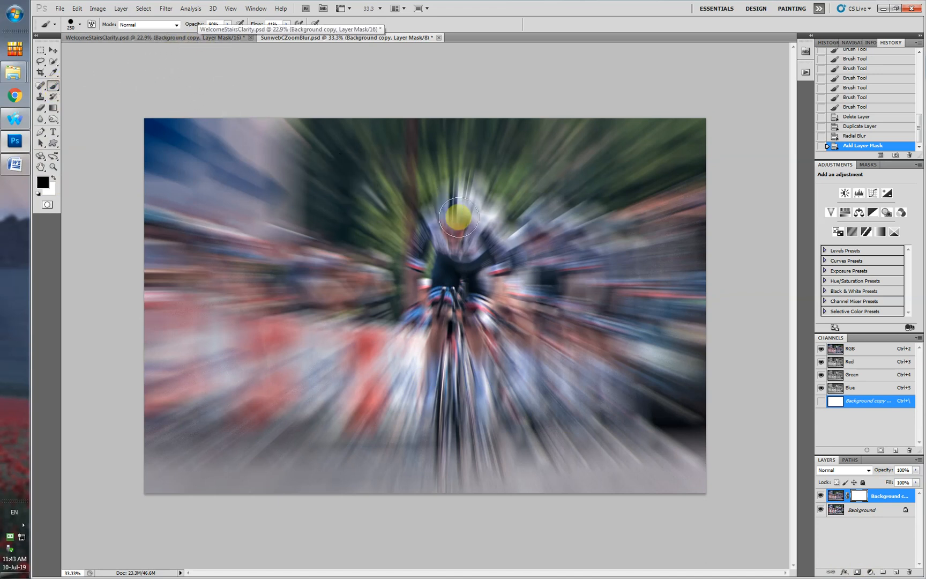
{"action": "mouse_move", "coordinate": [454, 238]}
{"action": "left_mouse_down"}
{"action": "mouse_move", "coordinate": [454, 212]}
{"action": "mouse_move", "coordinate": [449, 250]}
{"action": "mouse_move", "coordinate": [447, 232]}
{"action": "mouse_move", "coordinate": [437, 261]}
{"action": "mouse_move", "coordinate": [474, 252]}
{"action": "mouse_move", "coordinate": [467, 315]}
{"action": "mouse_move", "coordinate": [461, 306]}
{"action": "mouse_move", "coordinate": [451, 315]}
{"action": "mouse_move", "coordinate": [441, 240]}
{"action": "mouse_move", "coordinate": [430, 254]}
{"action": "mouse_move", "coordinate": [462, 392]}
{"action": "mouse_move", "coordinate": [464, 375]}
{"action": "mouse_move", "coordinate": [458, 465]}
{"action": "mouse_move", "coordinate": [463, 287]}
{"action": "mouse_move", "coordinate": [486, 248]}
{"action": "mouse_move", "coordinate": [462, 212]}
{"action": "mouse_move", "coordinate": [502, 238]}
{"action": "mouse_move", "coordinate": [535, 237]}
{"action": "mouse_move", "coordinate": [539, 228]}
{"action": "mouse_move", "coordinate": [535, 321]}
{"action": "mouse_move", "coordinate": [534, 295]}
{"action": "mouse_move", "coordinate": [521, 307]}
{"action": "mouse_move", "coordinate": [522, 293]}
{"action": "mouse_move", "coordinate": [508, 292]}
{"action": "mouse_move", "coordinate": [506, 321]}
{"action": "mouse_move", "coordinate": [539, 250]}
{"action": "mouse_move", "coordinate": [563, 242]}
{"action": "mouse_move", "coordinate": [553, 234]}
{"action": "mouse_move", "coordinate": [585, 271]}
{"action": "mouse_move", "coordinate": [574, 328]}
{"action": "mouse_move", "coordinate": [558, 320]}
{"action": "mouse_move", "coordinate": [545, 360]}
{"action": "mouse_move", "coordinate": [548, 399]}
{"action": "mouse_move", "coordinate": [566, 366]}
{"action": "mouse_move", "coordinate": [496, 338]}
{"action": "mouse_move", "coordinate": [481, 398]}
{"action": "mouse_move", "coordinate": [507, 309]}
{"action": "mouse_move", "coordinate": [548, 241]}
{"action": "mouse_move", "coordinate": [586, 274]}
{"action": "mouse_move", "coordinate": [585, 252]}
{"action": "mouse_move", "coordinate": [595, 257]}
{"action": "mouse_move", "coordinate": [604, 276]}
{"action": "mouse_move", "coordinate": [584, 247]}
{"action": "left_mouse_up"}
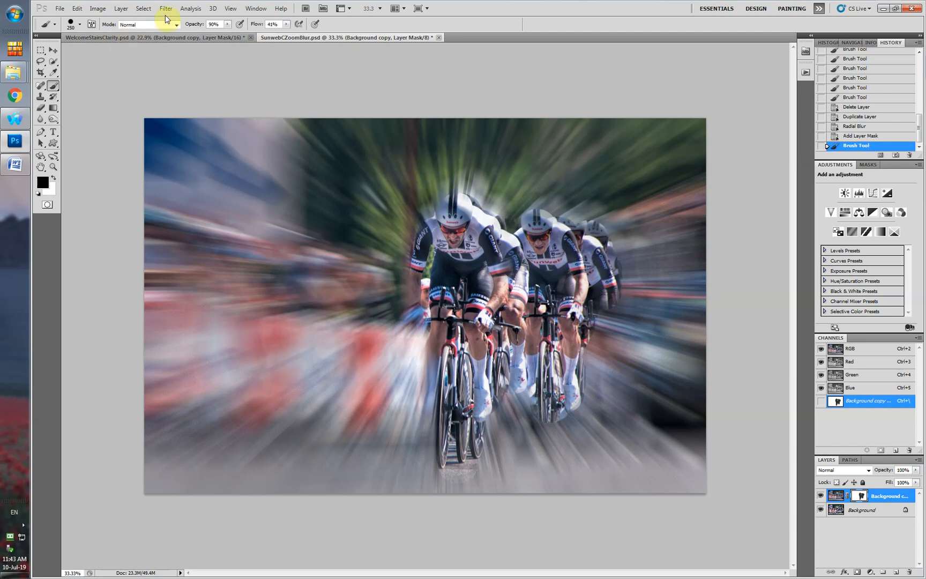
Set the brush opacity to 56% and paint the mask over the rear cyclists and the edges of the leading riders.
{"action": "left_click", "coordinate": [227, 24]}
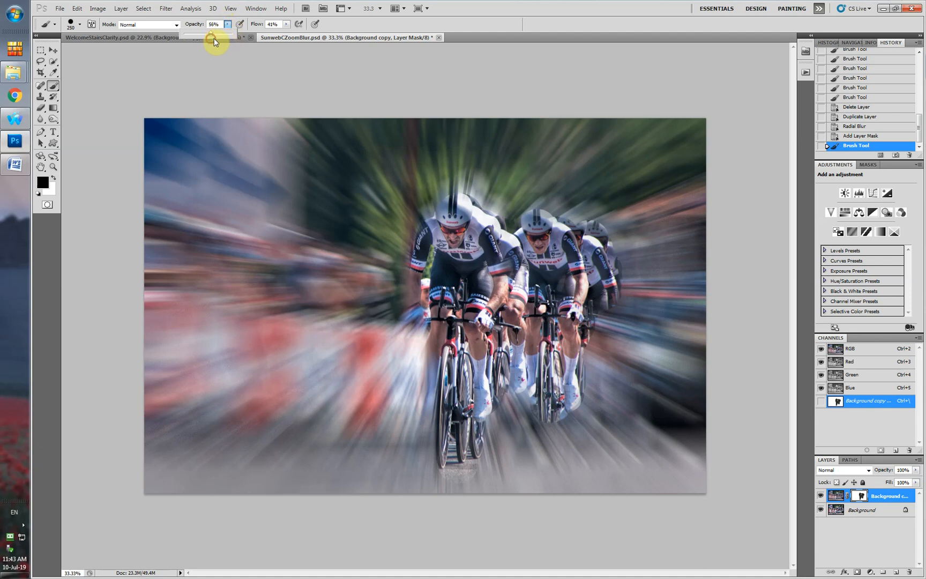
{"action": "mouse_move", "coordinate": [595, 239]}
{"action": "left_mouse_down"}
{"action": "mouse_move", "coordinate": [614, 289]}
{"action": "mouse_move", "coordinate": [609, 399]}
{"action": "mouse_move", "coordinate": [605, 379]}
{"action": "mouse_move", "coordinate": [546, 366]}
{"action": "mouse_move", "coordinate": [523, 372]}
{"action": "left_mouse_up"}
{"action": "mouse_move", "coordinate": [567, 284]}
{"action": "left_mouse_down"}
{"action": "mouse_move", "coordinate": [602, 230]}
{"action": "mouse_move", "coordinate": [610, 262]}
{"action": "mouse_move", "coordinate": [622, 267]}
{"action": "mouse_move", "coordinate": [628, 239]}
{"action": "mouse_move", "coordinate": [616, 419]}
{"action": "mouse_move", "coordinate": [598, 388]}
{"action": "mouse_move", "coordinate": [555, 401]}
{"action": "mouse_move", "coordinate": [523, 381]}
{"action": "mouse_move", "coordinate": [521, 395]}
{"action": "mouse_move", "coordinate": [510, 368]}
{"action": "mouse_move", "coordinate": [460, 321]}
{"action": "mouse_move", "coordinate": [429, 207]}
{"action": "mouse_move", "coordinate": [441, 200]}
{"action": "mouse_move", "coordinate": [464, 213]}
{"action": "mouse_move", "coordinate": [476, 240]}
{"action": "left_mouse_up"}
{"action": "mouse_move", "coordinate": [510, 238]}
{"action": "left_mouse_down"}
{"action": "mouse_move", "coordinate": [560, 228]}
{"action": "mouse_move", "coordinate": [573, 232]}
{"action": "mouse_move", "coordinate": [577, 256]}
{"action": "left_mouse_up"}
{"action": "mouse_move", "coordinate": [419, 322]}
{"action": "left_mouse_down"}
{"action": "mouse_move", "coordinate": [451, 393]}
{"action": "mouse_move", "coordinate": [424, 296]}
{"action": "left_mouse_up"}
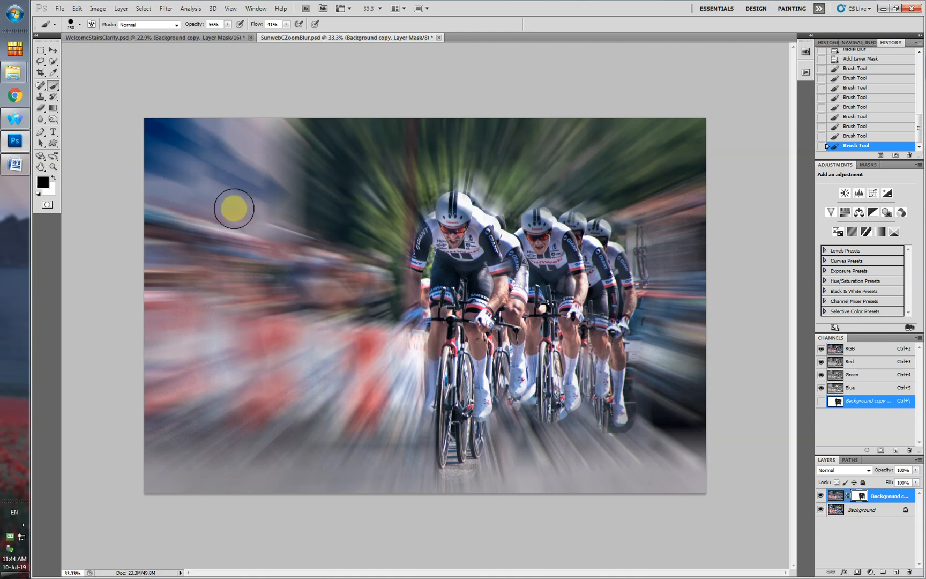
Lower the brush opacity to 17%, enlarge the brush, and paint the mask over the spectators, barriers and signs.
{"action": "left_click", "coordinate": [229, 24]}
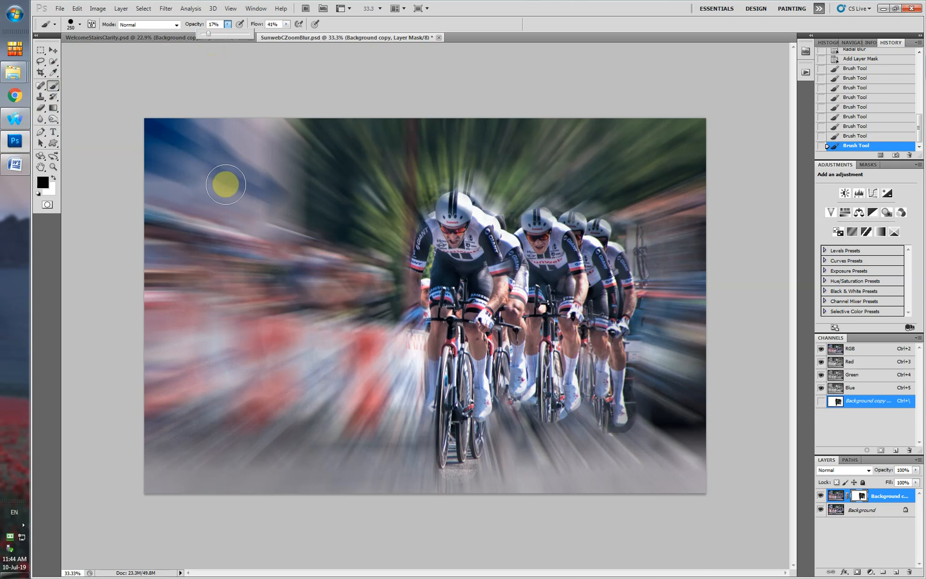
{"action": "key", "text": "bracketright"}
{"action": "key", "text": "bracketright"}
{"action": "key", "text": "bracketright"}
{"action": "key", "text": "bracketright"}
{"action": "key", "text": "bracketright"}
{"action": "key", "text": "bracketright"}
{"action": "key", "text": "bracketright"}
{"action": "key", "text": "bracketright"}
{"action": "key", "text": "bracketright"}
{"action": "key", "text": "bracketright"}
{"action": "key", "text": "bracketright"}
{"action": "key", "text": "bracketright"}
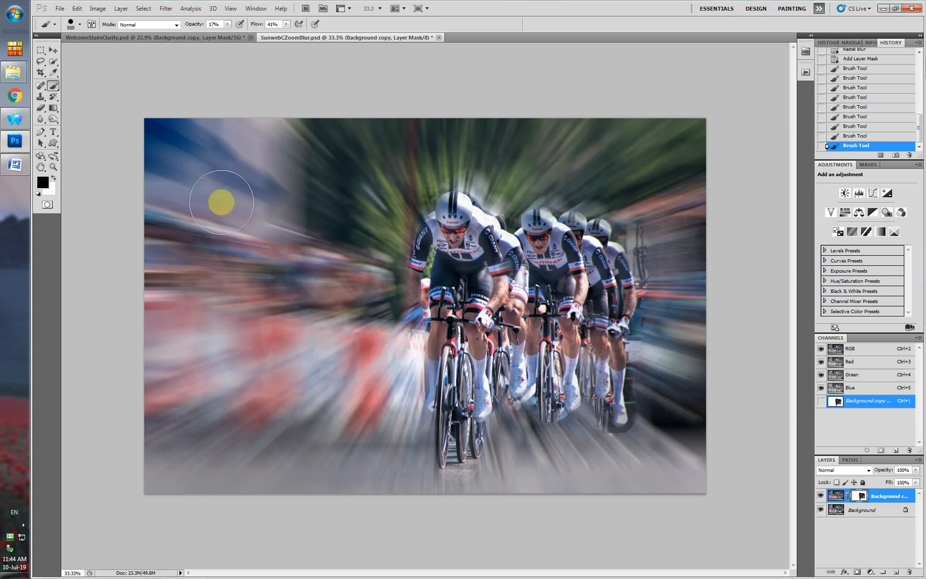
{"action": "mouse_move", "coordinate": [279, 263]}
{"action": "left_mouse_down"}
{"action": "mouse_move", "coordinate": [198, 356]}
{"action": "mouse_move", "coordinate": [262, 312]}
{"action": "mouse_move", "coordinate": [275, 224]}
{"action": "mouse_move", "coordinate": [291, 200]}
{"action": "mouse_move", "coordinate": [299, 211]}
{"action": "mouse_move", "coordinate": [251, 312]}
{"action": "mouse_move", "coordinate": [269, 292]}
{"action": "mouse_move", "coordinate": [213, 221]}
{"action": "mouse_move", "coordinate": [267, 209]}
{"action": "mouse_move", "coordinate": [310, 309]}
{"action": "mouse_move", "coordinate": [244, 346]}
{"action": "mouse_move", "coordinate": [270, 382]}
{"action": "mouse_move", "coordinate": [254, 345]}
{"action": "left_mouse_up"}
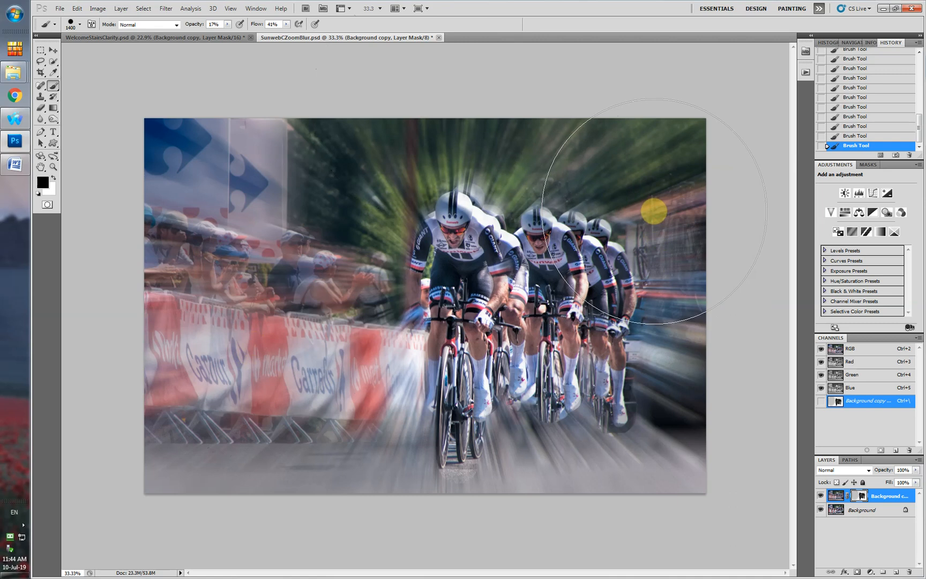
Reduce the brush size to 250 and paint the mask lightly over the support car and the bikes on its roof.
{"action": "key", "text": "bracketleft"}
{"action": "key", "text": "bracketleft"}
{"action": "key", "text": "bracketleft"}
{"action": "key", "text": "bracketleft"}
{"action": "key", "text": "bracketleft"}
{"action": "key", "text": "bracketleft"}
{"action": "key", "text": "bracketleft"}
{"action": "key", "text": "bracketleft"}
{"action": "key", "text": "bracketleft"}
{"action": "key", "text": "bracketleft"}
{"action": "key", "text": "bracketleft"}
{"action": "key", "text": "bracketleft"}
{"action": "mouse_move", "coordinate": [664, 233]}
{"action": "left_mouse_down"}
{"action": "mouse_move", "coordinate": [678, 321]}
{"action": "mouse_move", "coordinate": [651, 247]}
{"action": "mouse_move", "coordinate": [696, 330]}
{"action": "mouse_move", "coordinate": [656, 330]}
{"action": "mouse_move", "coordinate": [647, 369]}
{"action": "mouse_move", "coordinate": [672, 304]}
{"action": "mouse_move", "coordinate": [654, 258]}
{"action": "mouse_move", "coordinate": [672, 307]}
{"action": "mouse_move", "coordinate": [640, 354]}
{"action": "mouse_move", "coordinate": [664, 325]}
{"action": "left_mouse_up"}
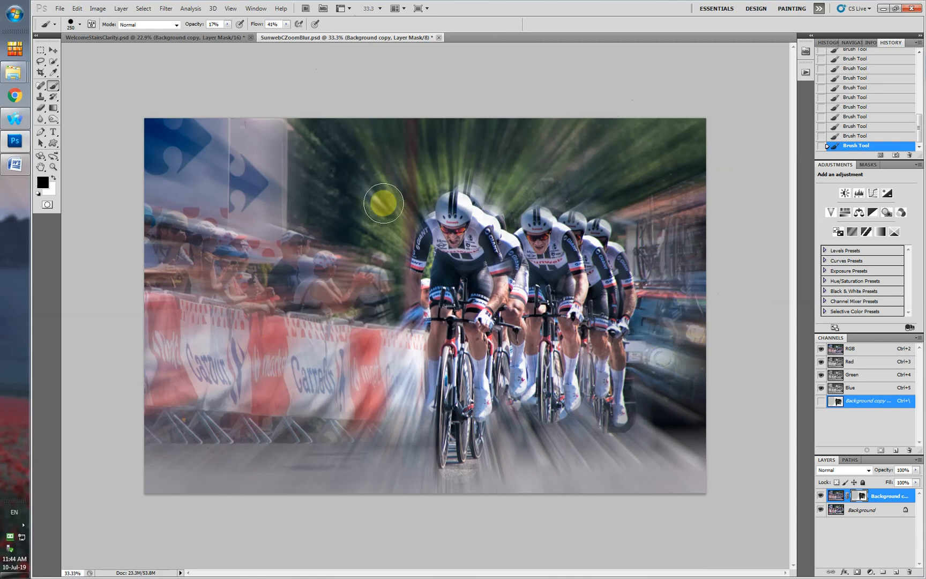
Set the brush opacity to 40% and paint the mask over the support car, roof bikes and motorcycle, plus the blue-arrow sign.
{"action": "left_click", "coordinate": [227, 25]}
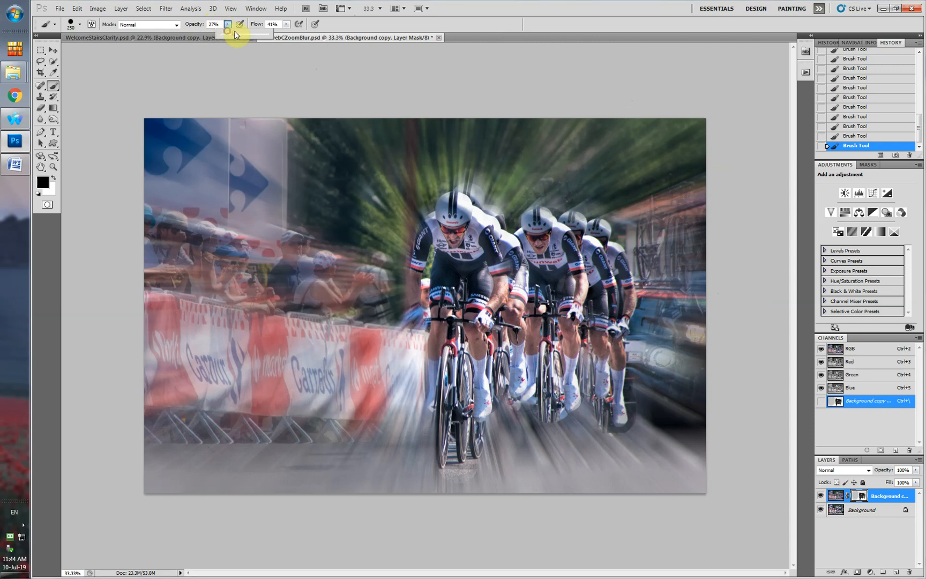
{"action": "mouse_move", "coordinate": [627, 199]}
{"action": "left_mouse_down"}
{"action": "mouse_move", "coordinate": [652, 282]}
{"action": "mouse_move", "coordinate": [672, 220]}
{"action": "mouse_move", "coordinate": [697, 279]}
{"action": "mouse_move", "coordinate": [685, 289]}
{"action": "mouse_move", "coordinate": [682, 271]}
{"action": "mouse_move", "coordinate": [677, 311]}
{"action": "mouse_move", "coordinate": [658, 313]}
{"action": "mouse_move", "coordinate": [633, 361]}
{"action": "mouse_move", "coordinate": [646, 359]}
{"action": "mouse_move", "coordinate": [655, 374]}
{"action": "mouse_move", "coordinate": [656, 421]}
{"action": "mouse_move", "coordinate": [685, 386]}
{"action": "mouse_move", "coordinate": [694, 299]}
{"action": "mouse_move", "coordinate": [692, 350]}
{"action": "mouse_move", "coordinate": [667, 394]}
{"action": "mouse_move", "coordinate": [618, 361]}
{"action": "mouse_move", "coordinate": [635, 347]}
{"action": "mouse_move", "coordinate": [559, 324]}
{"action": "left_mouse_up"}
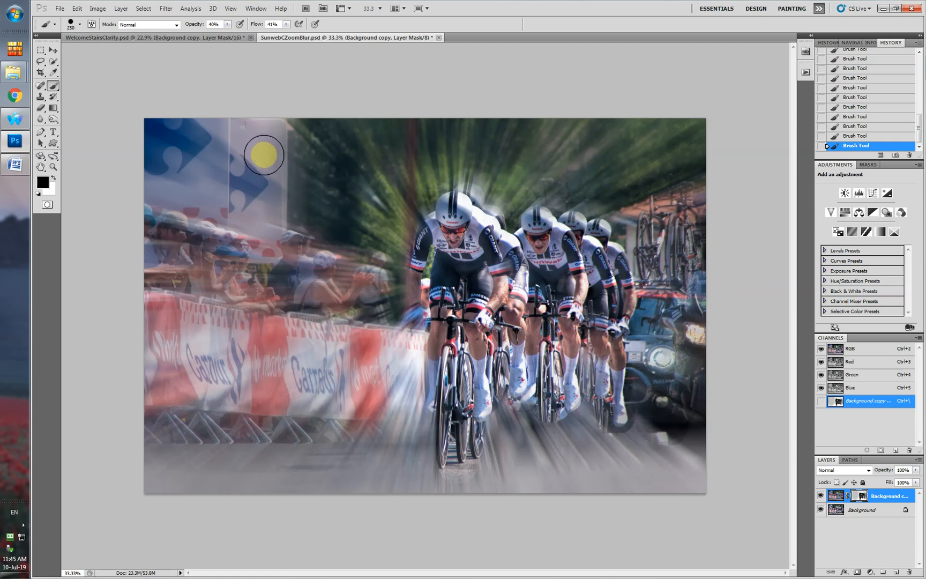
{"action": "left_click_drag", "start_coordinate": [263, 155], "coordinate": [261, 181]}
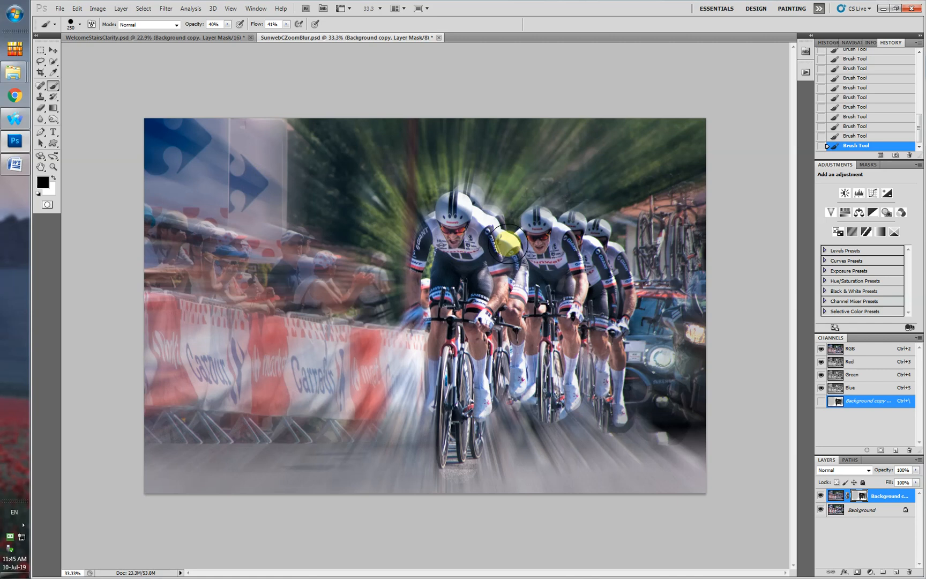